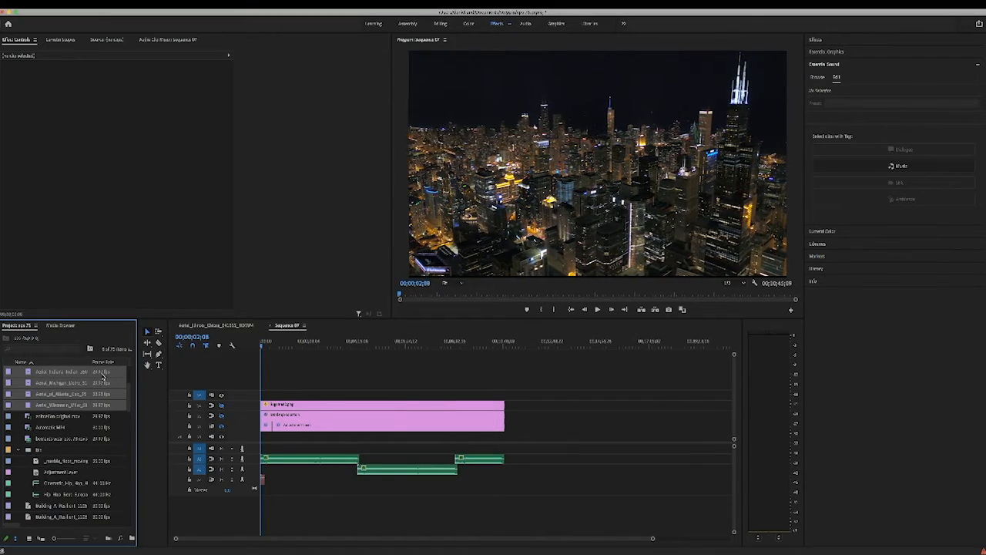
Place the selected aerial clips on the top video track at the sequence start and play them.
{"action": "left_click_drag", "start_coordinate": [28, 373], "coordinate": [292, 393]}
{"action": "left_click", "coordinate": [267, 346]}
{"action": "left_click_drag", "start_coordinate": [267, 345], "coordinate": [261, 345]}
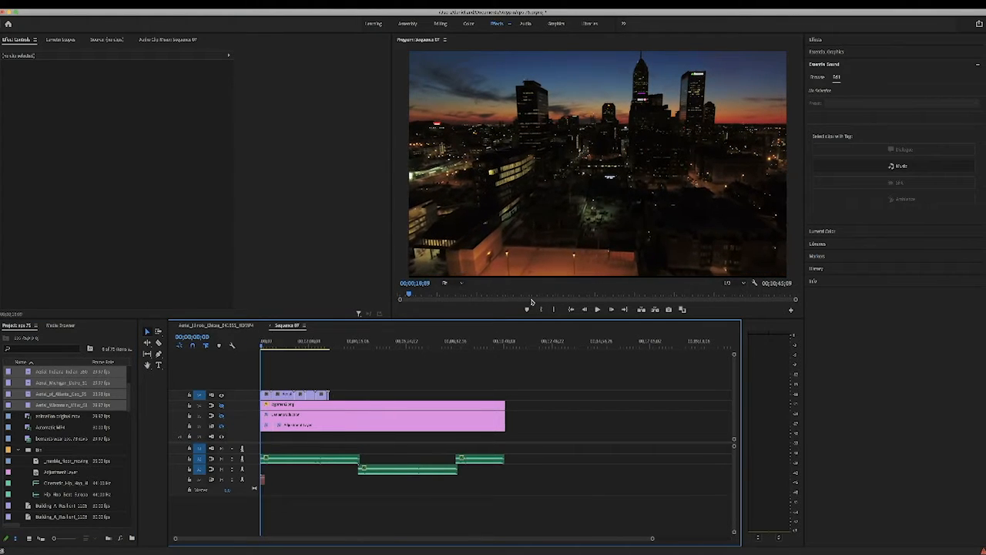
{"action": "left_click", "coordinate": [599, 310]}
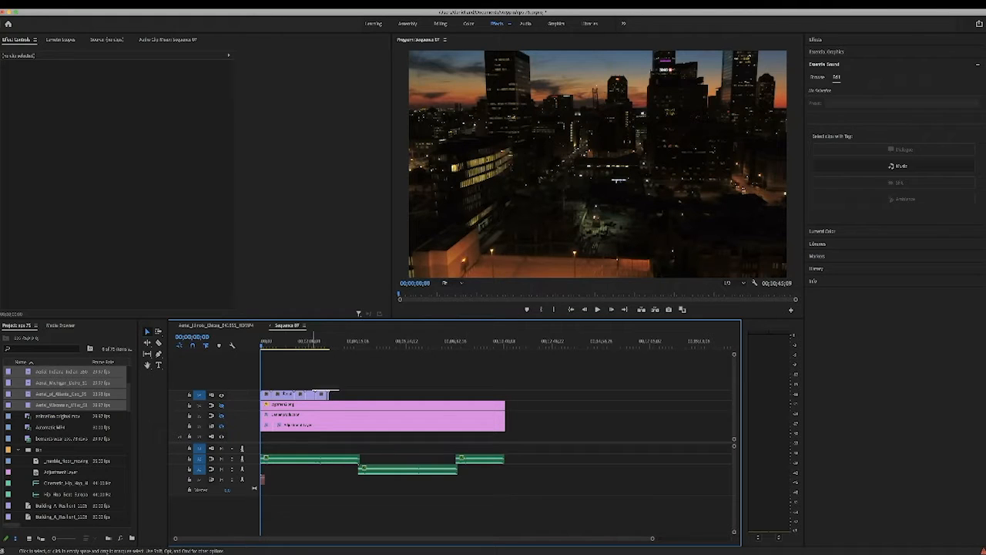
Scale all placed aerial clips to the frame size and preview them from the sequence start.
{"action": "left_click_drag", "start_coordinate": [264, 396], "coordinate": [263, 399]}
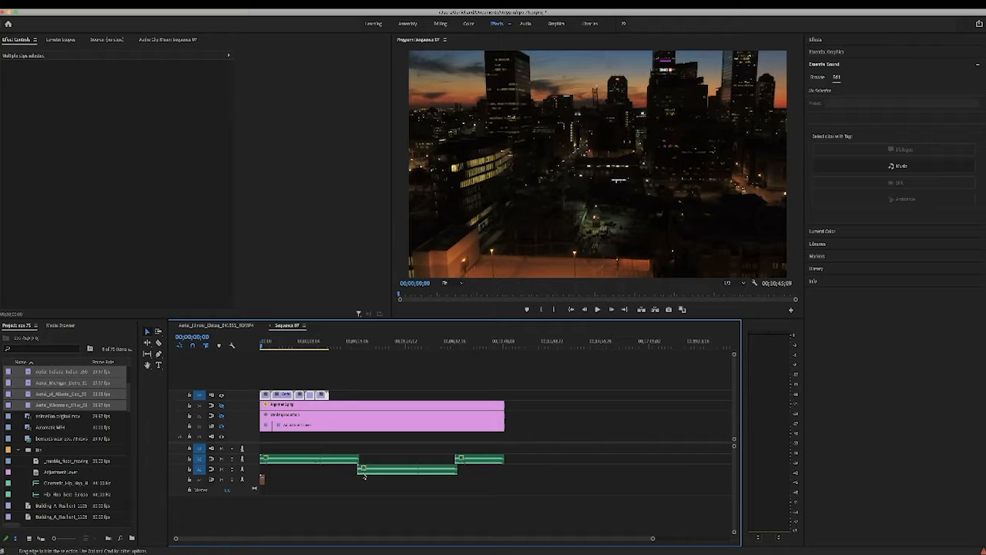
{"action": "key", "text": "shift+s"}
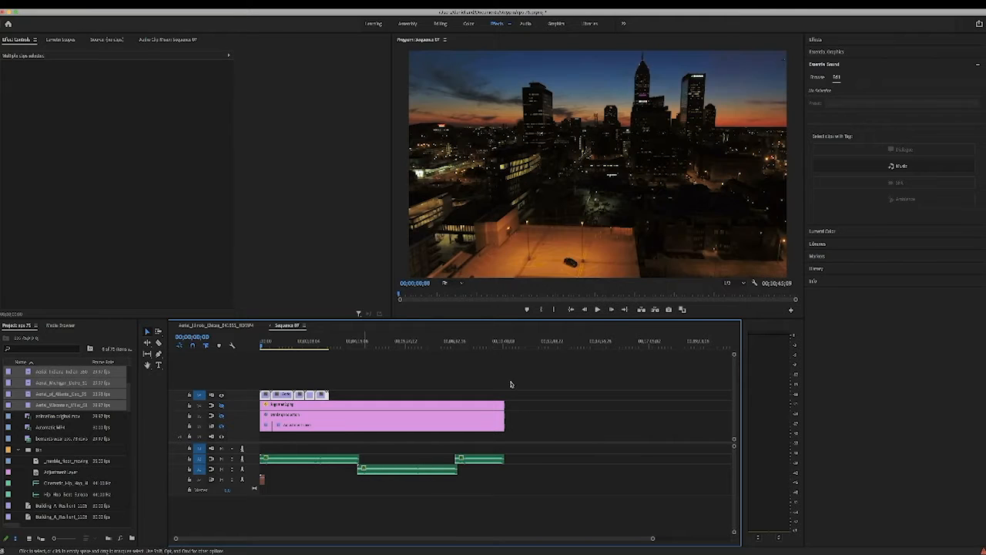
{"action": "left_click", "coordinate": [280, 344]}
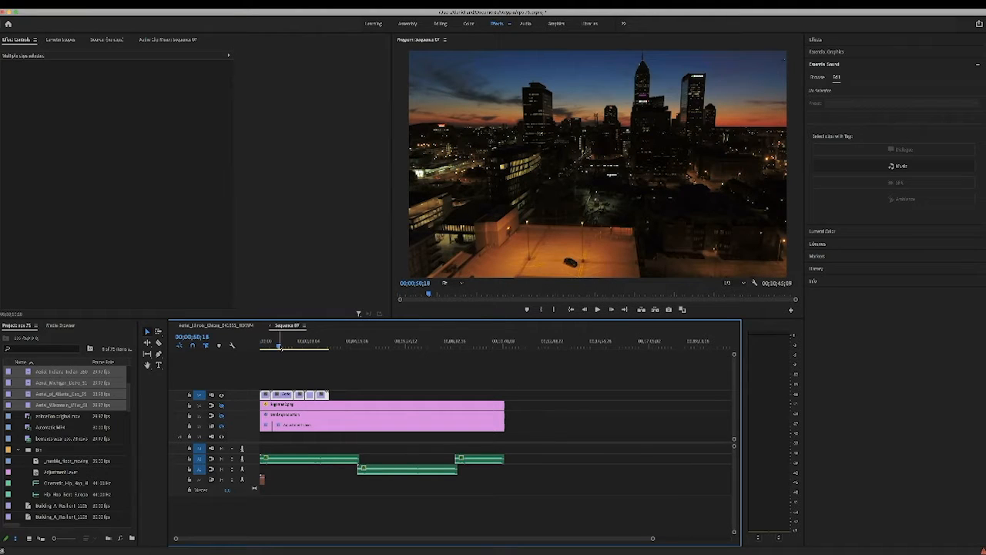
{"action": "left_click_drag", "start_coordinate": [279, 346], "coordinate": [261, 347]}
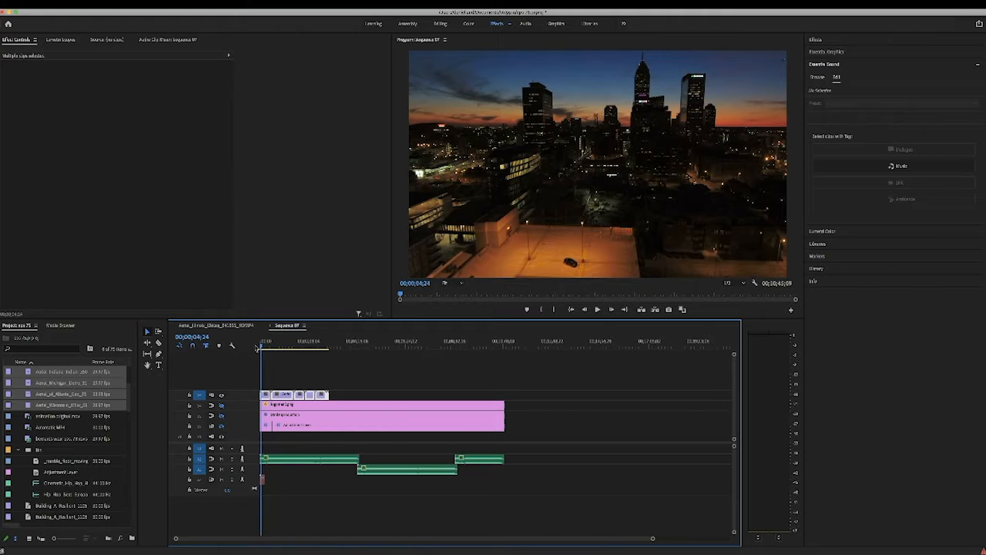
{"action": "left_click", "coordinate": [598, 309]}
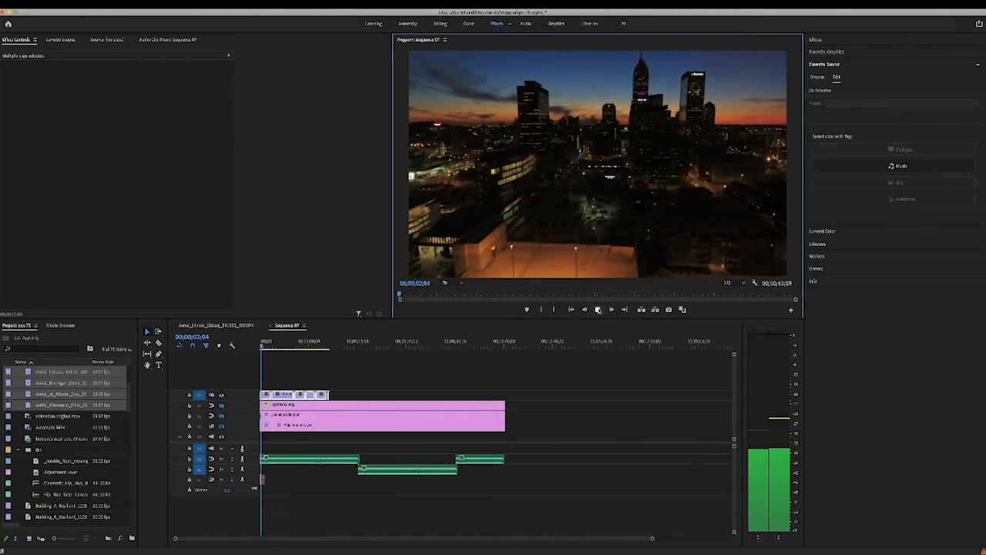
{"action": "key", "text": "space"}
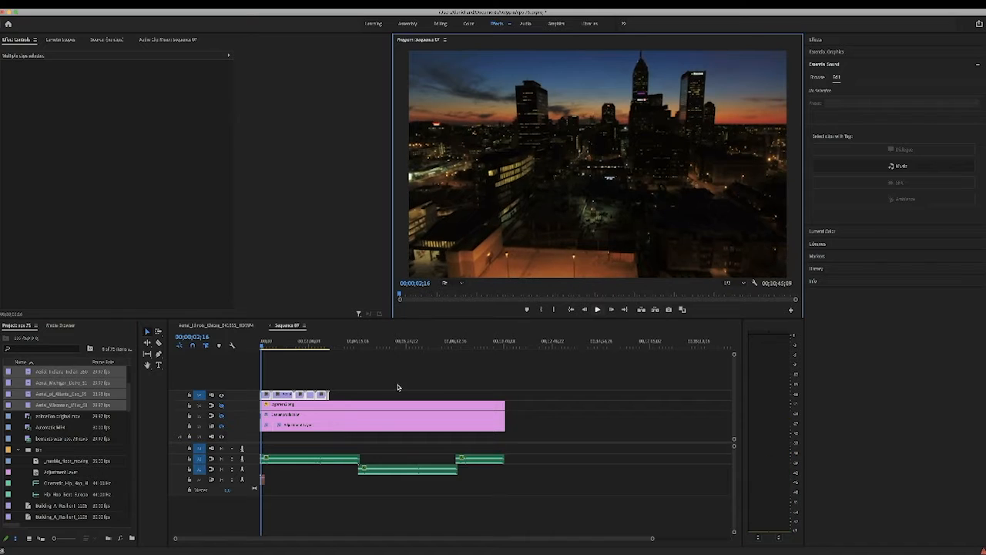
Mute the second audio track and preview the first aerial clip without the music.
{"action": "left_click", "coordinate": [221, 458]}
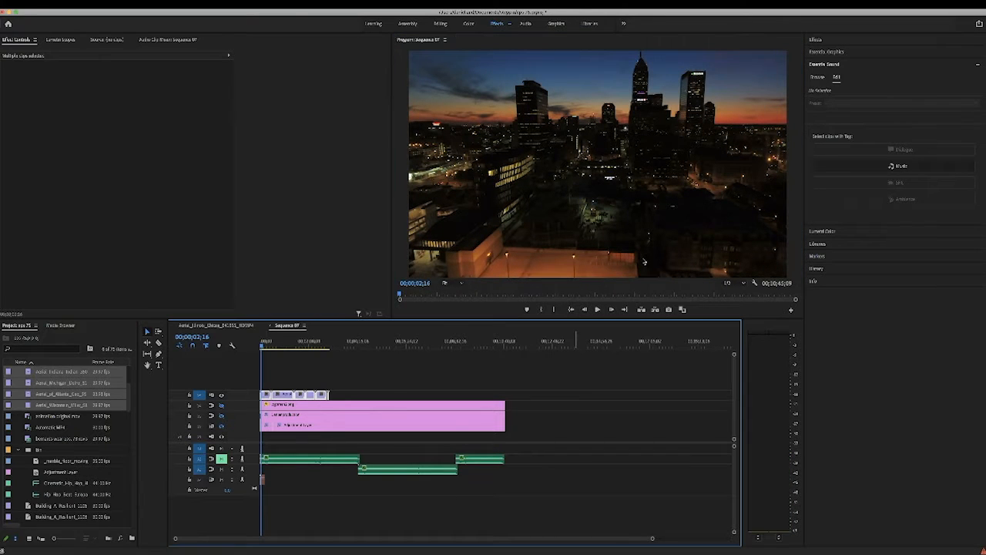
{"action": "left_click", "coordinate": [598, 309]}
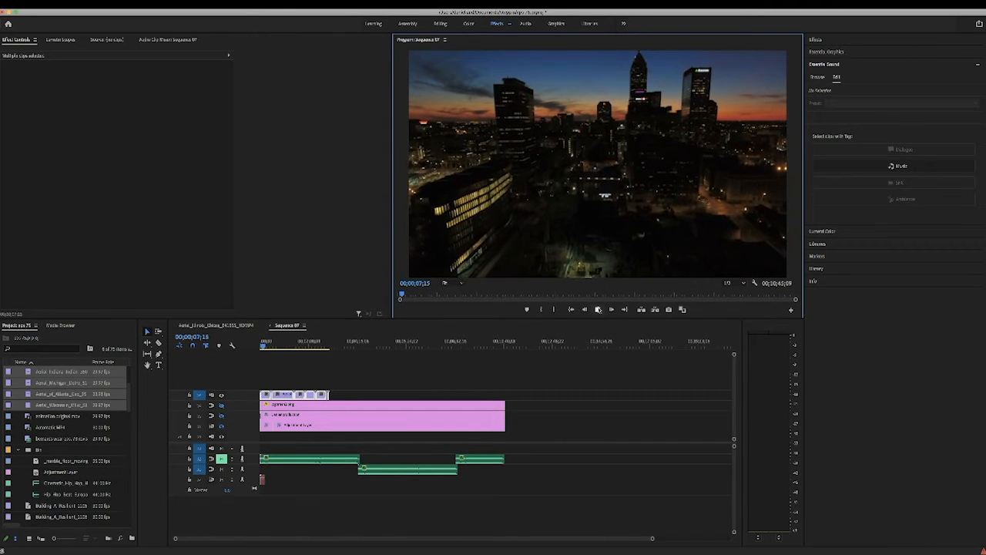
{"action": "left_click", "coordinate": [265, 347]}
{"action": "mouse_move", "coordinate": [265, 347]}
{"action": "left_mouse_down"}
{"action": "mouse_move", "coordinate": [303, 350]}
{"action": "mouse_move", "coordinate": [266, 351]}
{"action": "left_mouse_up"}
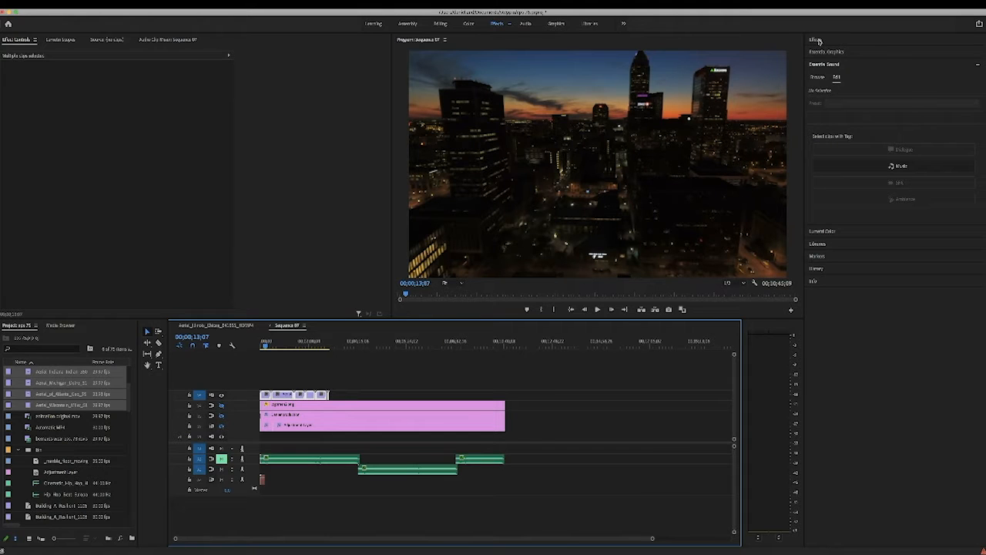
Collapse the video effects and show the Dissolve group of the video transitions.
{"action": "left_click", "coordinate": [817, 40]}
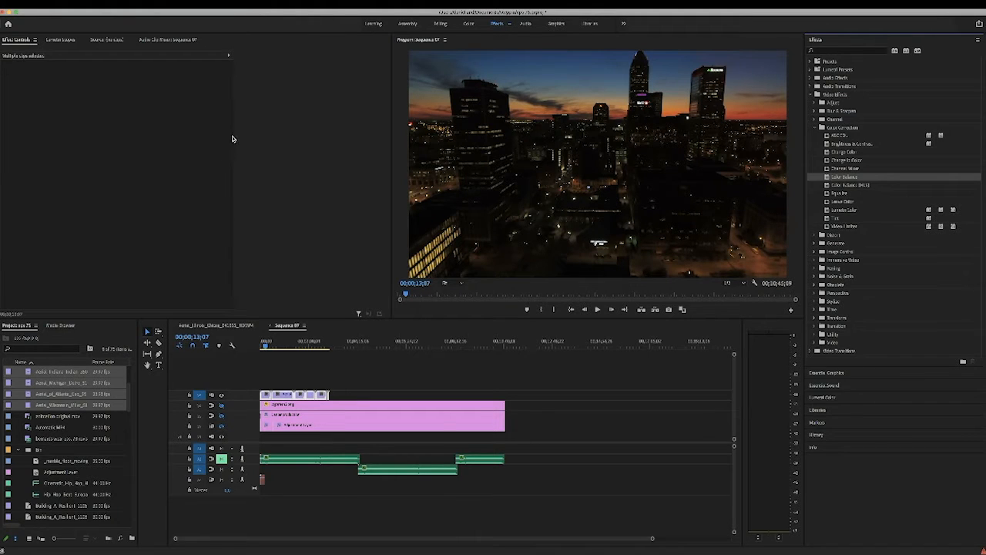
{"action": "left_click", "coordinate": [813, 95]}
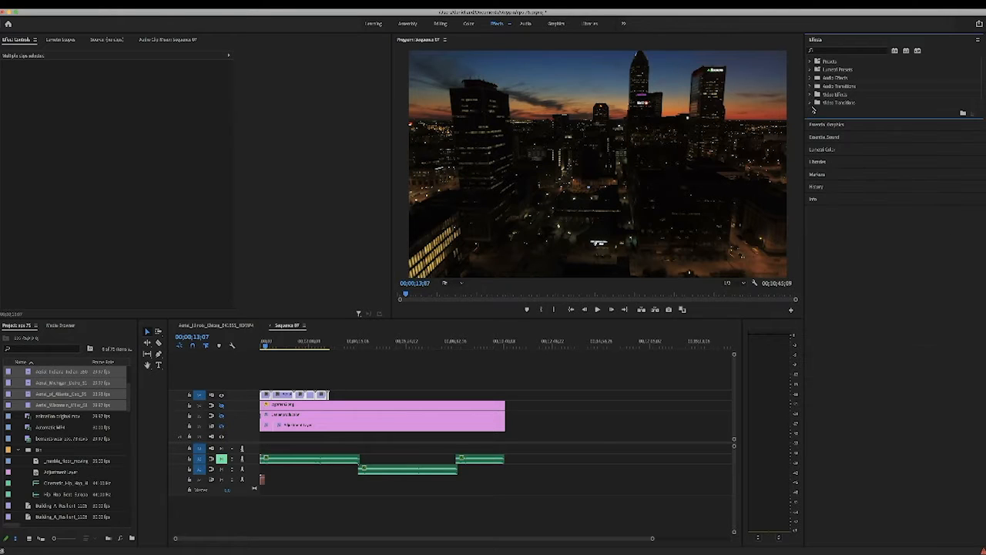
{"action": "left_click", "coordinate": [813, 103]}
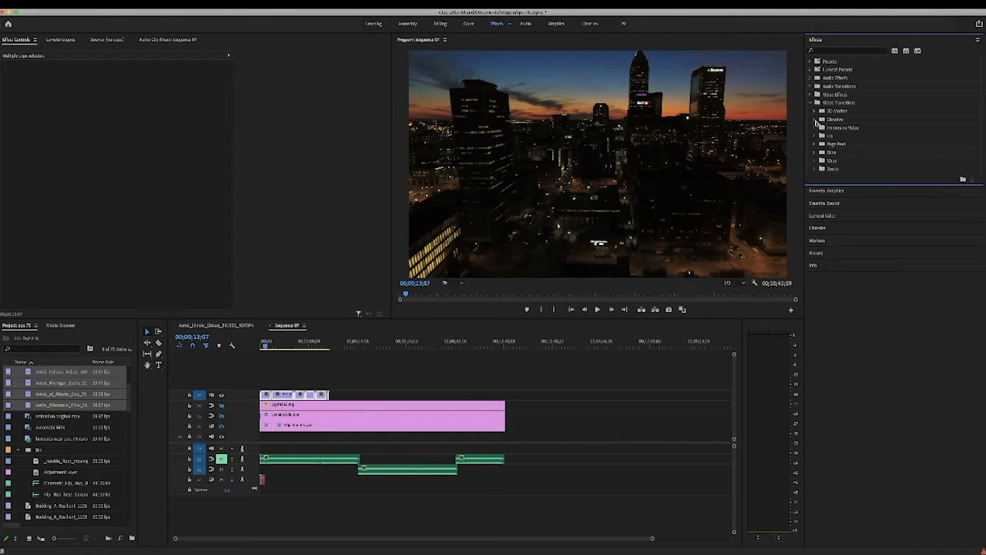
{"action": "left_click", "coordinate": [815, 119]}
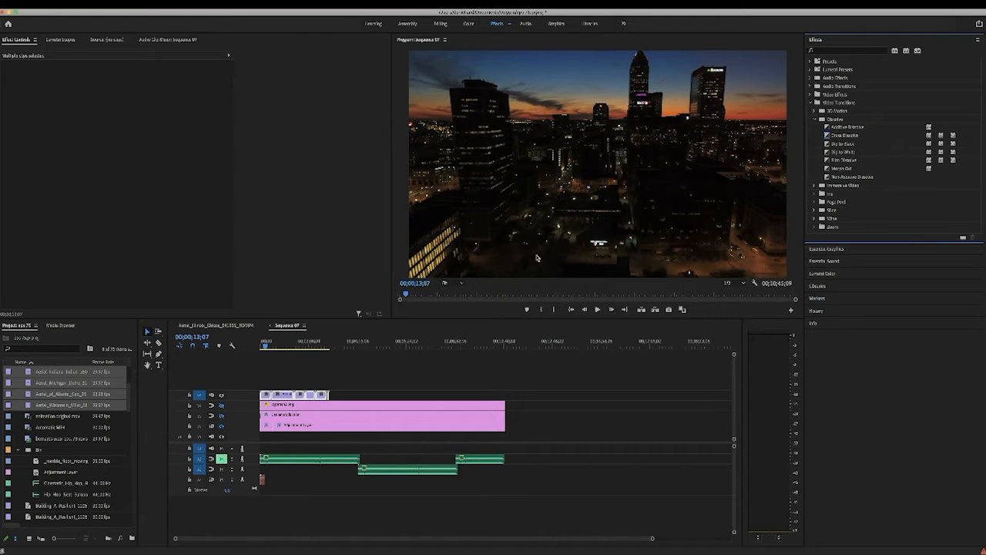
Apply Cross Dissolve transitions at the cuts between the aerial clips and at the end of the last one.
{"action": "left_click", "coordinate": [443, 378]}
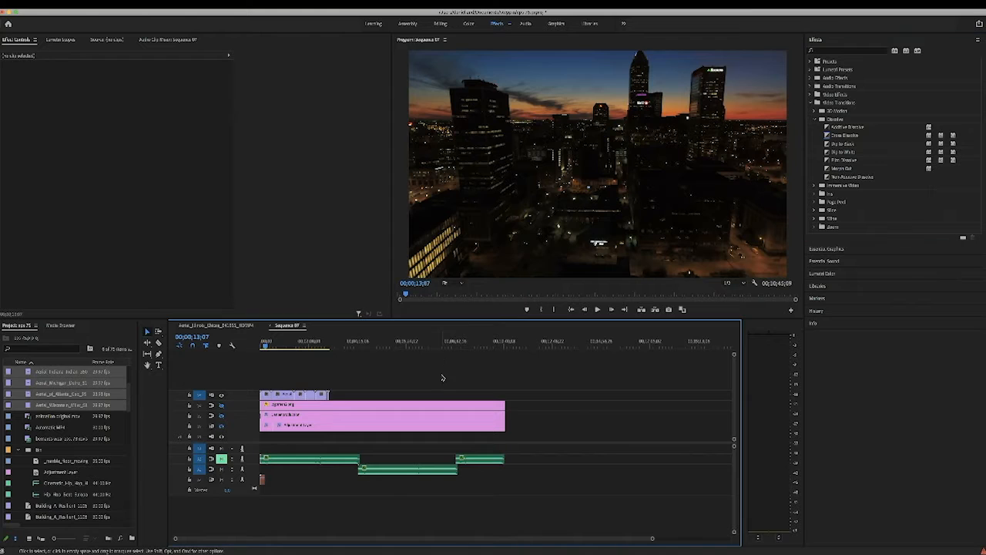
{"action": "left_click", "coordinate": [827, 136]}
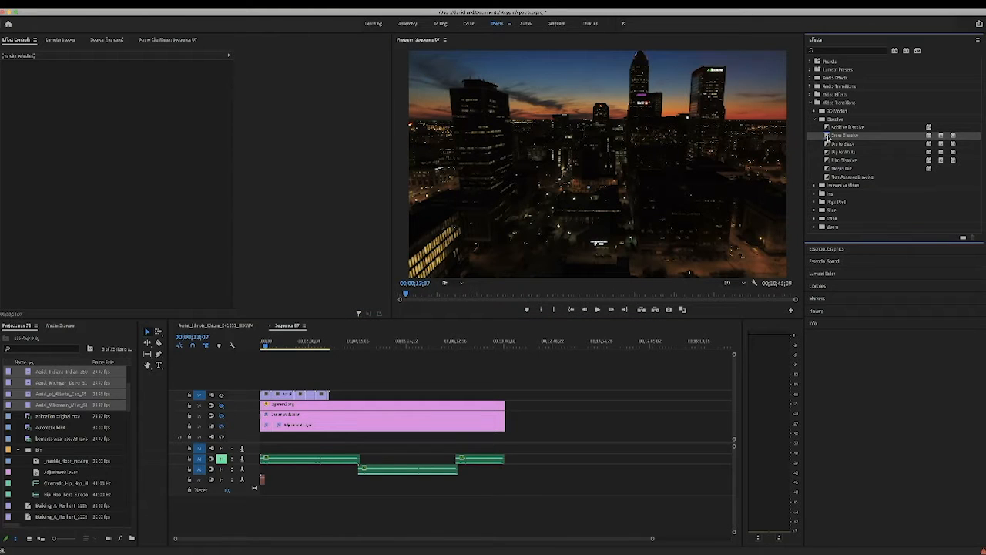
{"action": "left_click_drag", "start_coordinate": [828, 136], "coordinate": [471, 396]}
{"action": "left_click_drag", "start_coordinate": [826, 135], "coordinate": [304, 395]}
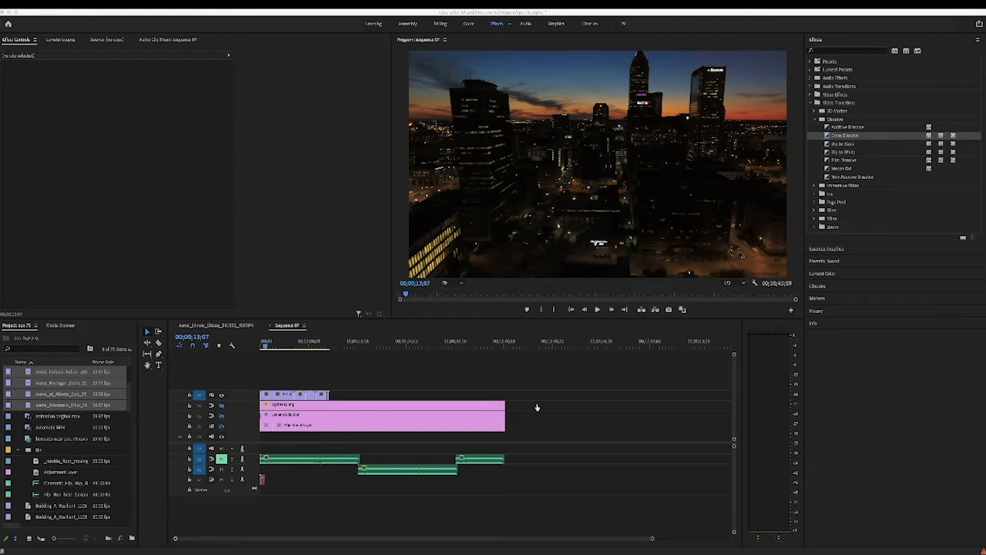
{"action": "left_click", "coordinate": [548, 299]}
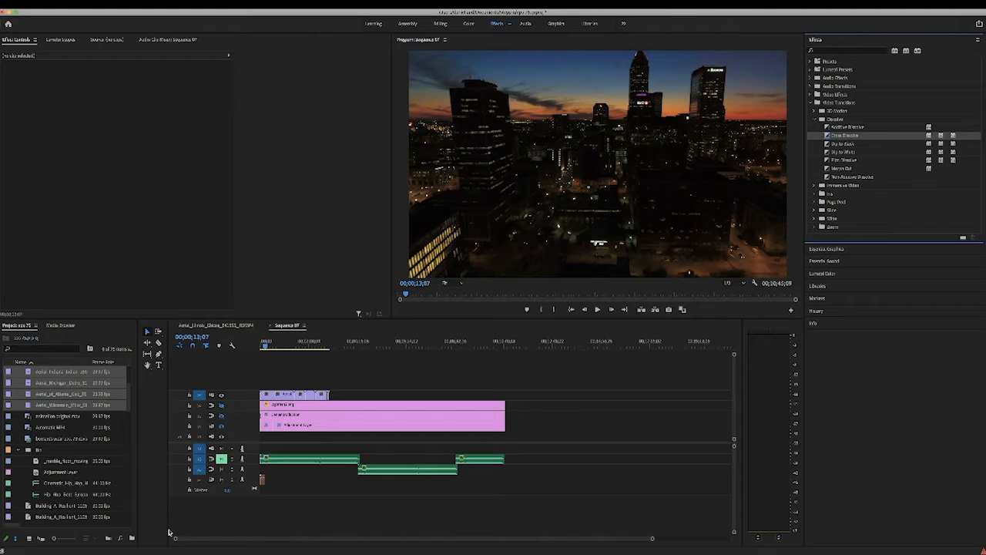
{"action": "left_click_drag", "start_coordinate": [176, 538], "coordinate": [302, 534]}
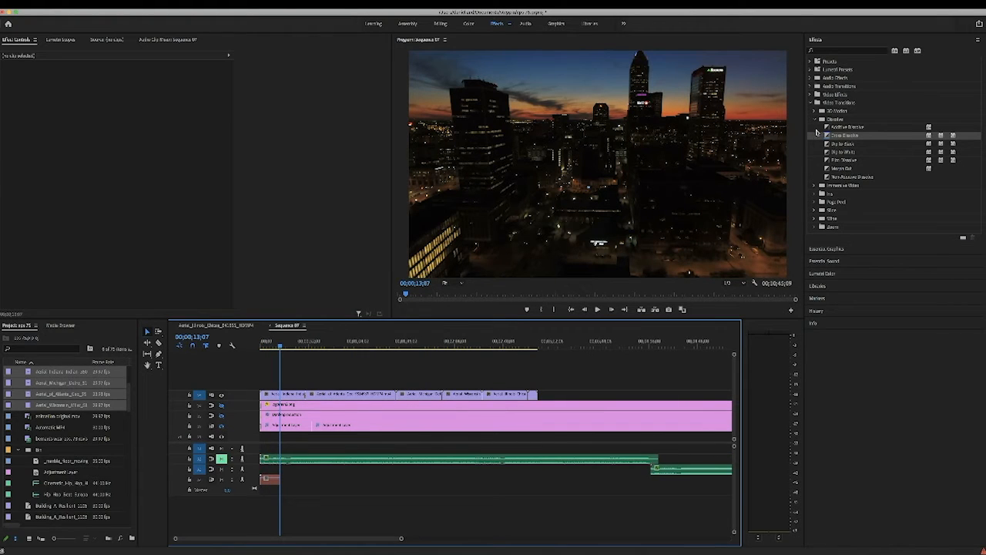
{"action": "left_click_drag", "start_coordinate": [827, 137], "coordinate": [400, 399]}
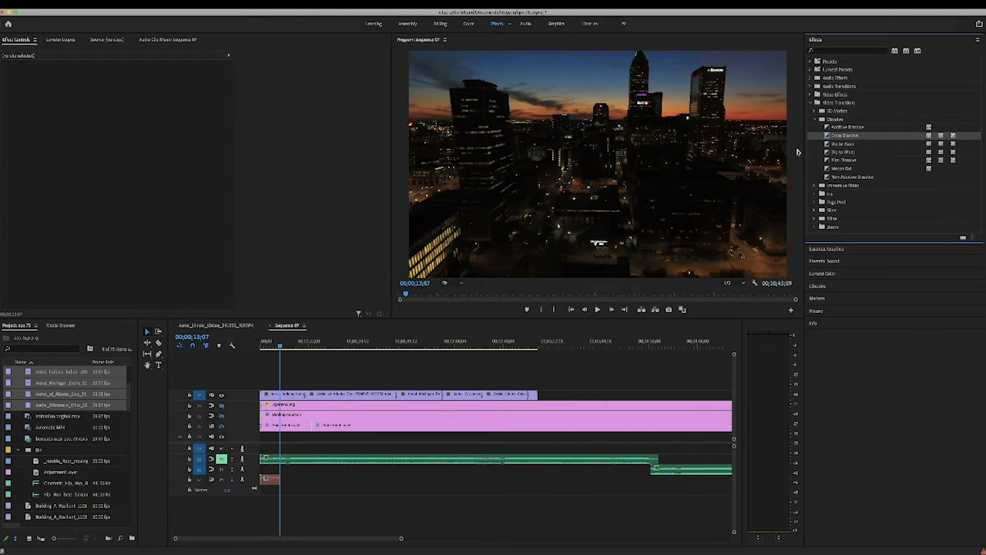
{"action": "left_click_drag", "start_coordinate": [827, 135], "coordinate": [544, 396]}
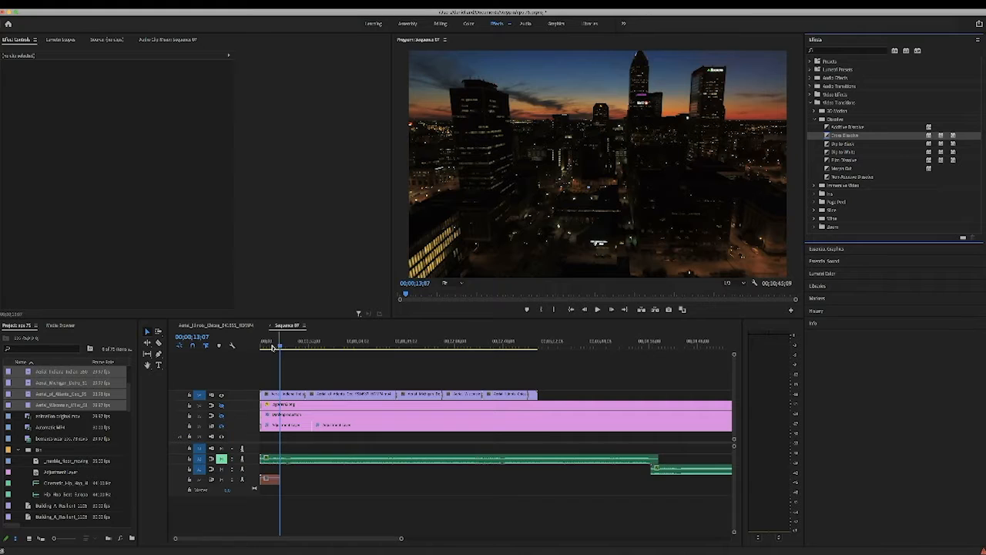
Play the sequence from its start and preview the dissolve between the first two aerial clips.
{"action": "left_click_drag", "start_coordinate": [272, 347], "coordinate": [238, 368]}
{"action": "left_click", "coordinate": [598, 310]}
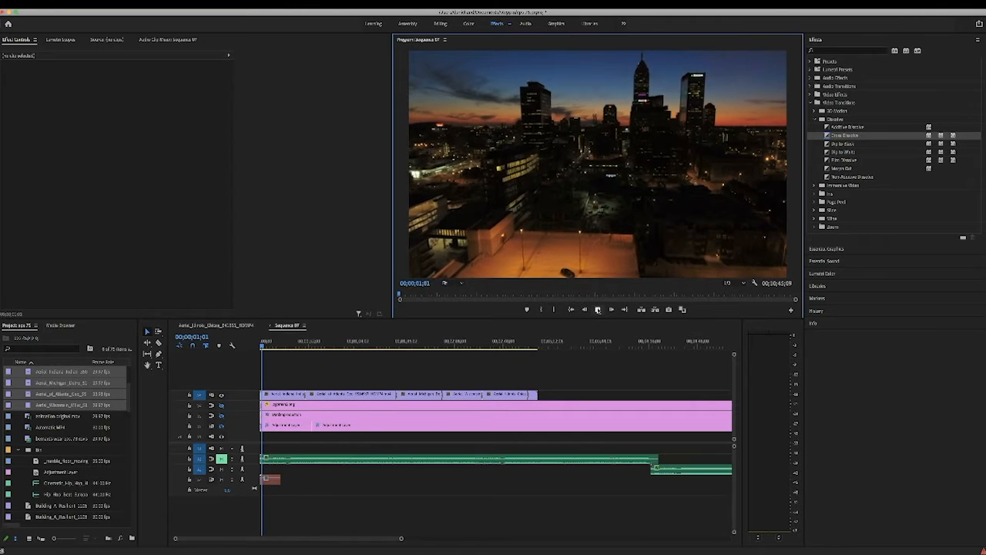
{"action": "left_click", "coordinate": [299, 342]}
{"action": "left_click", "coordinate": [598, 310]}
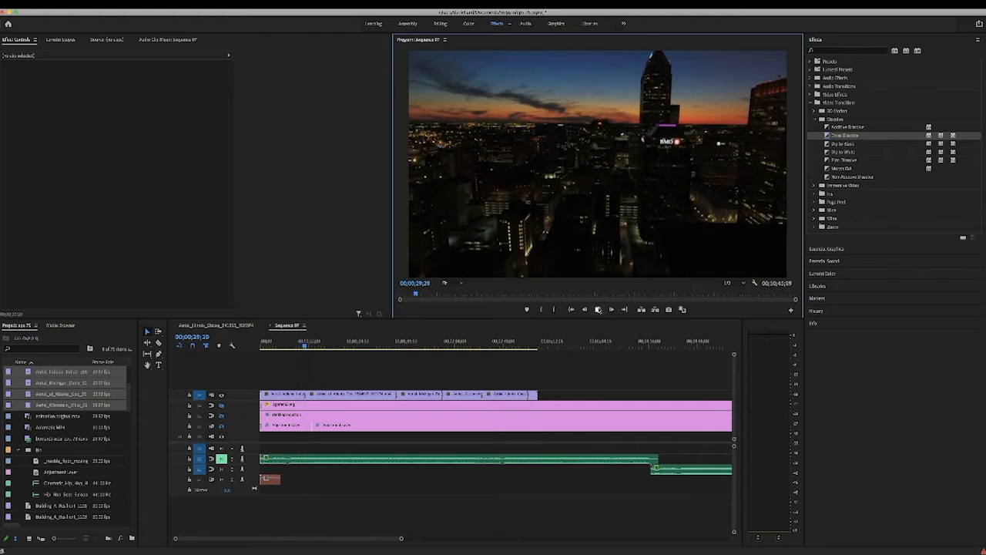
{"action": "key", "text": "space"}
Copy the whole series of aerial clips and paste it twice, end to end, after the original on the same track.
{"action": "left_click_drag", "start_coordinate": [401, 538], "coordinate": [607, 516]}
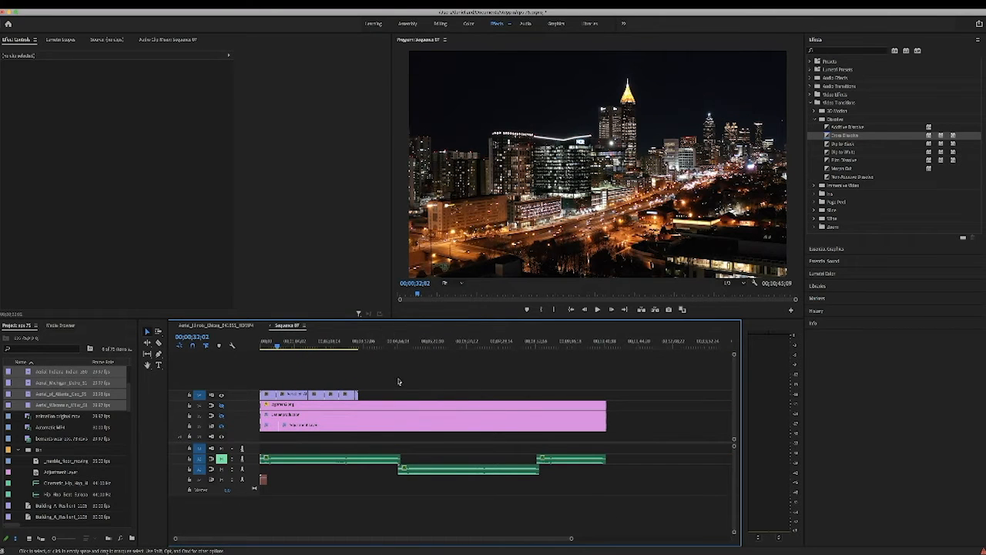
{"action": "left_click_drag", "start_coordinate": [296, 348], "coordinate": [359, 348]}
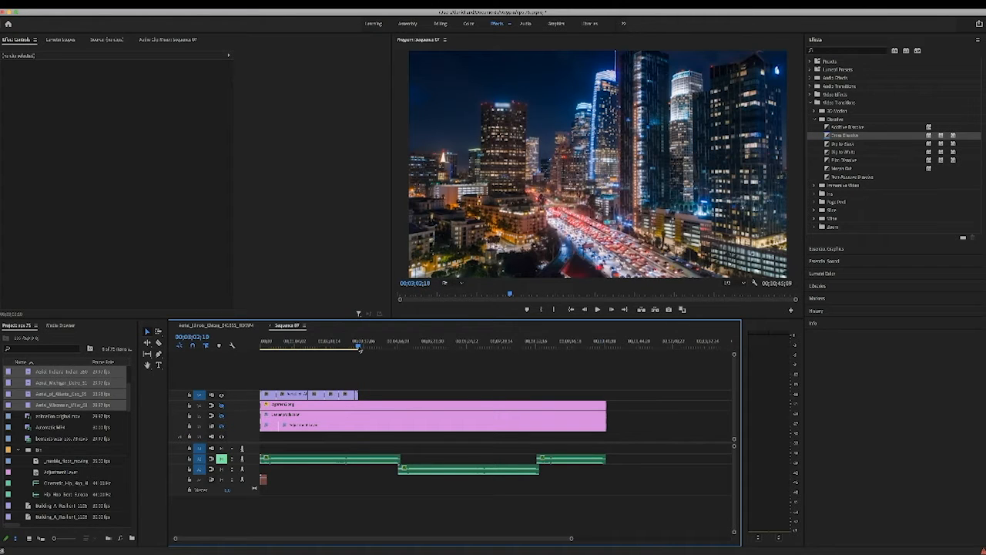
{"action": "left_click_drag", "start_coordinate": [353, 385], "coordinate": [260, 400]}
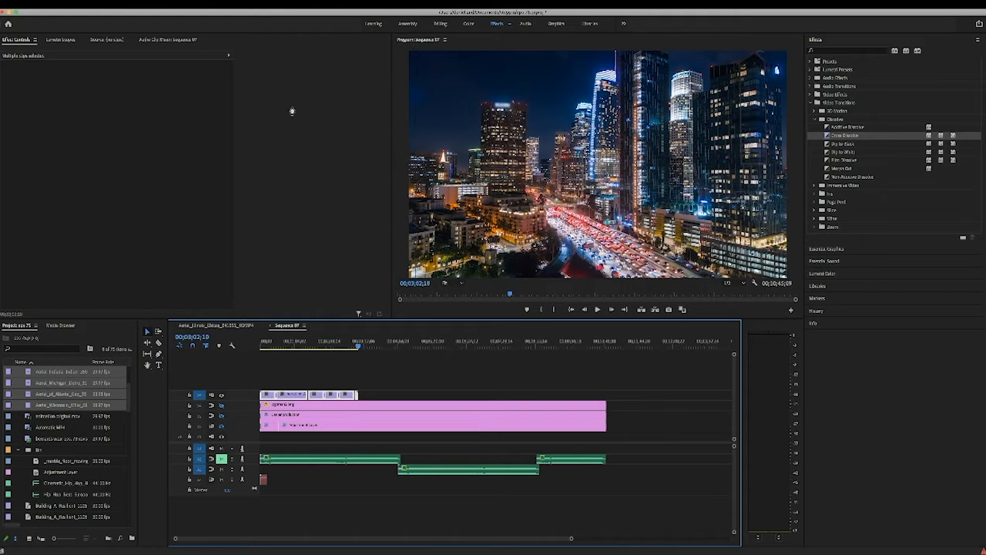
{"action": "left_click", "coordinate": [359, 343]}
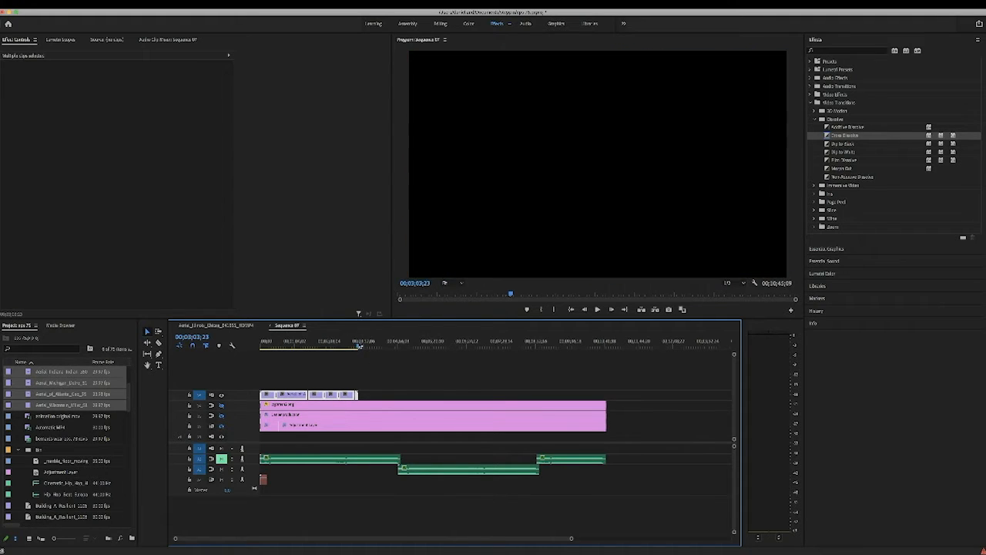
{"action": "left_click", "coordinate": [358, 345]}
{"action": "key", "text": "ctrl+v"}
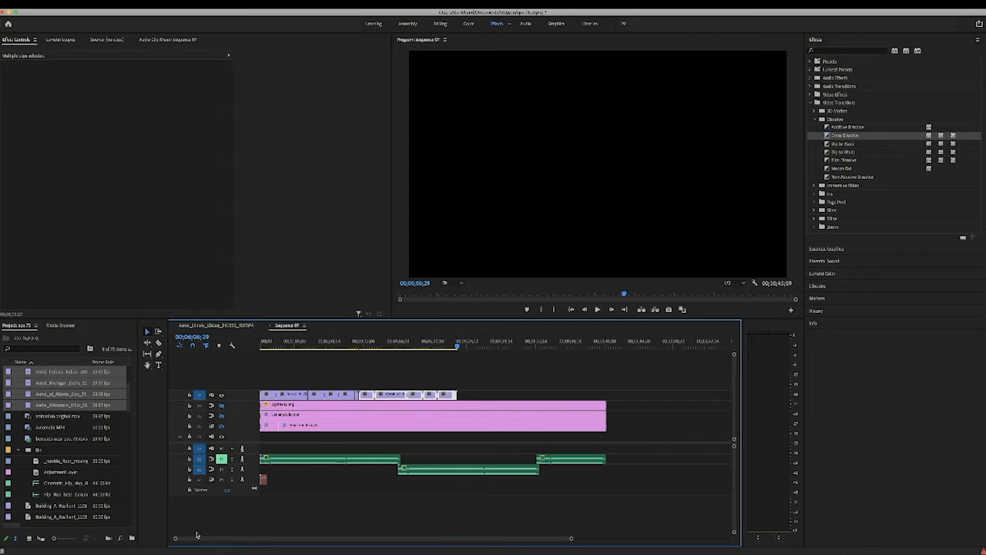
{"action": "key", "text": "ctrl+v"}
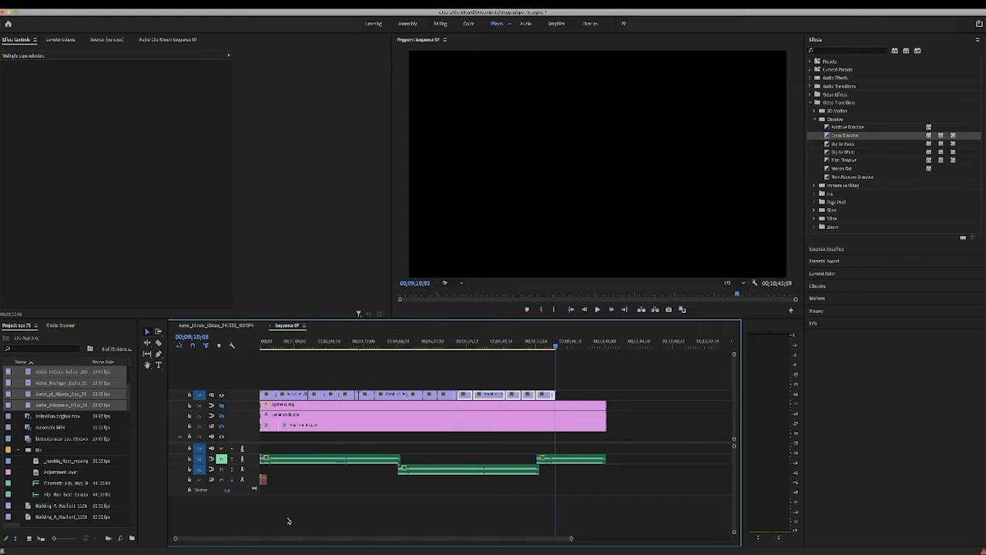
Delete the small gap between the original aerial series and its first copy, and move the playhead to that cut.
{"action": "left_click", "coordinate": [362, 342]}
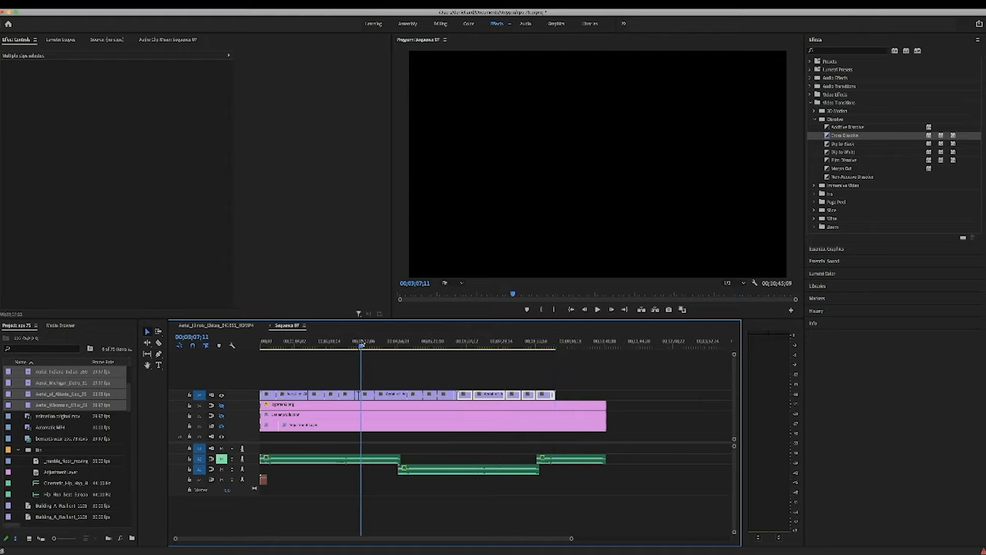
{"action": "left_click", "coordinate": [357, 347]}
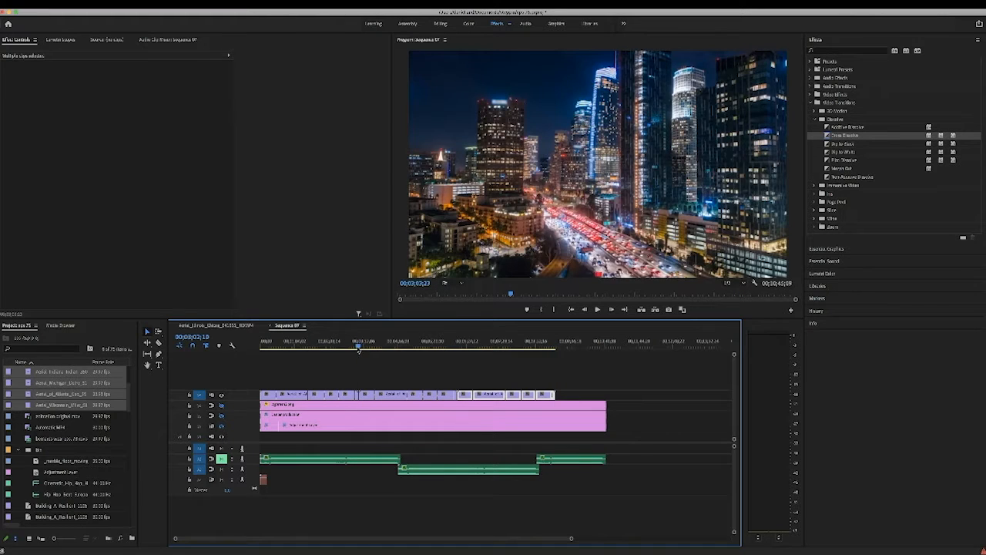
{"action": "left_click_drag", "start_coordinate": [176, 538], "coordinate": [293, 534]}
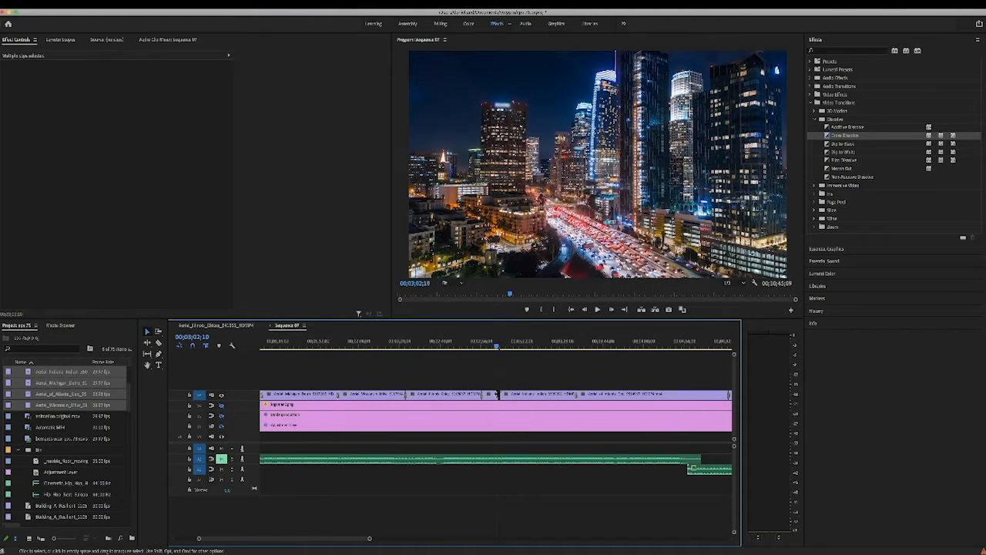
{"action": "left_click", "coordinate": [532, 371]}
{"action": "key", "text": "Delete"}
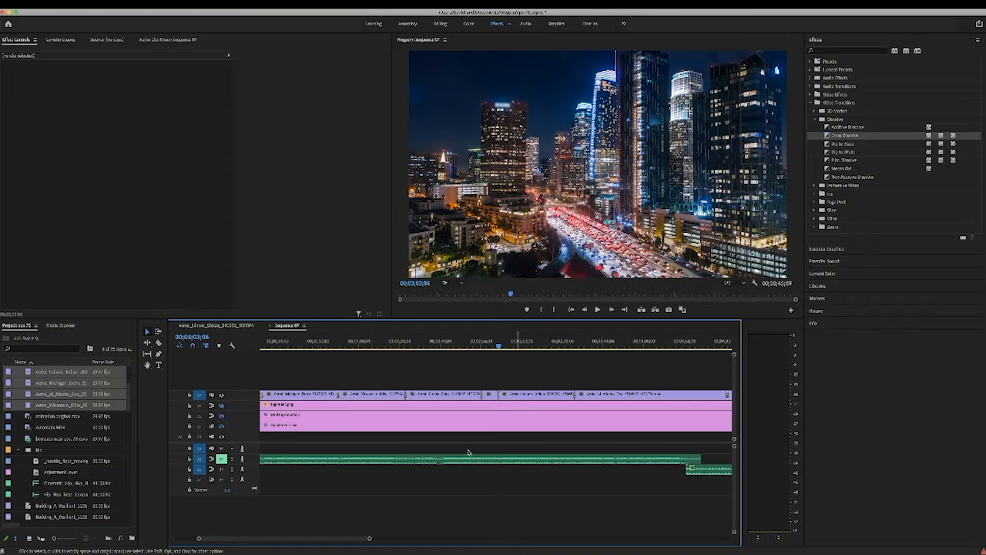
{"action": "key", "text": "Down"}
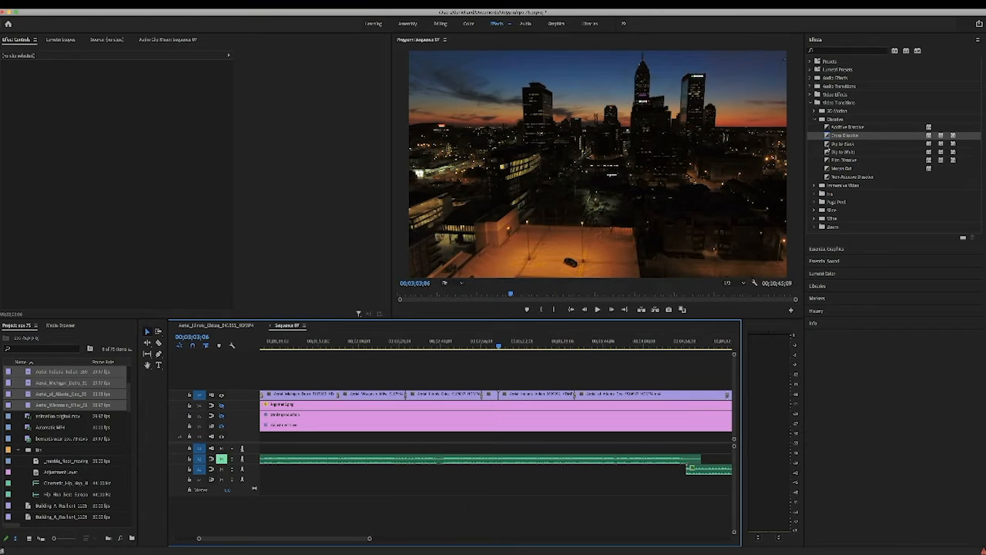
Apply a Cross Dissolve where the original aerial series meets its first copy, and move the playhead to the cut before the second copy.
{"action": "left_click_drag", "start_coordinate": [830, 136], "coordinate": [501, 396]}
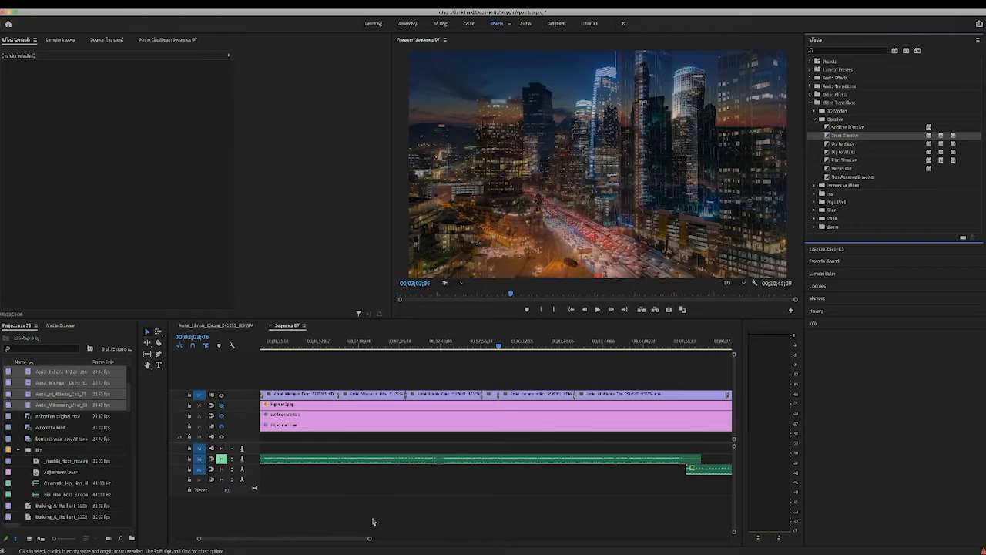
{"action": "left_click_drag", "start_coordinate": [313, 537], "coordinate": [362, 541]}
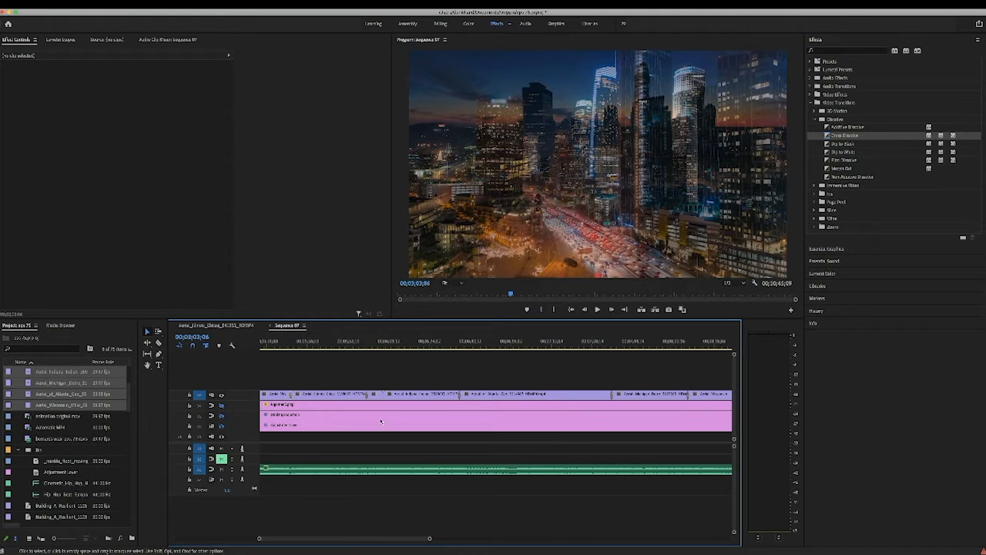
{"action": "left_click", "coordinate": [386, 343]}
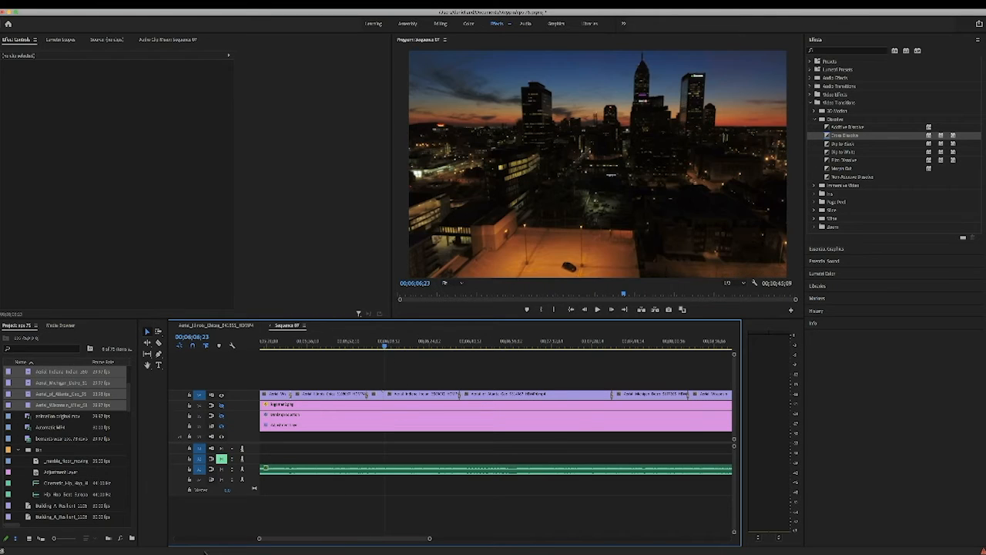
Trim the ends of the three pink layers beneath the aerial clips to line up with the end of the last aerial clip.
{"action": "left_click_drag", "start_coordinate": [268, 537], "coordinate": [183, 531]}
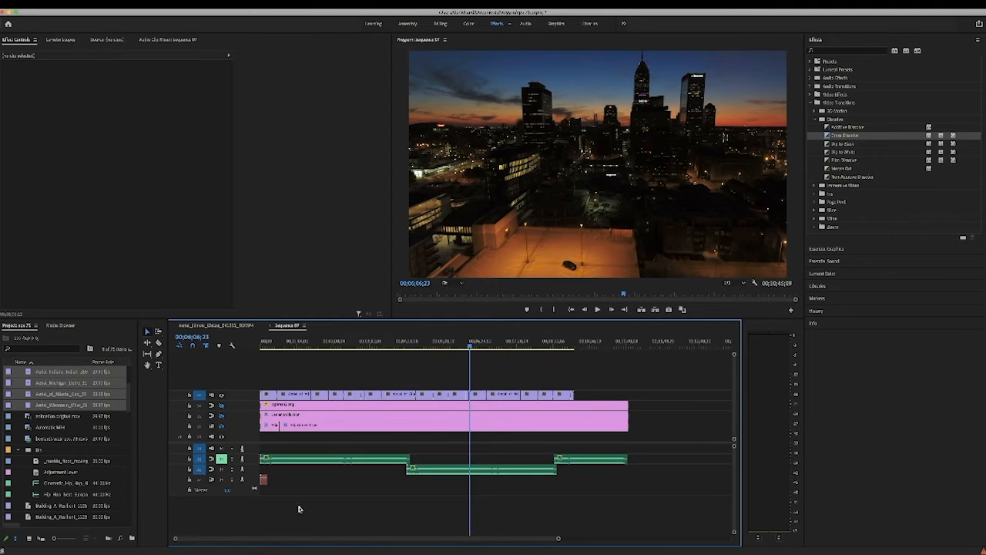
{"action": "left_click", "coordinate": [599, 420]}
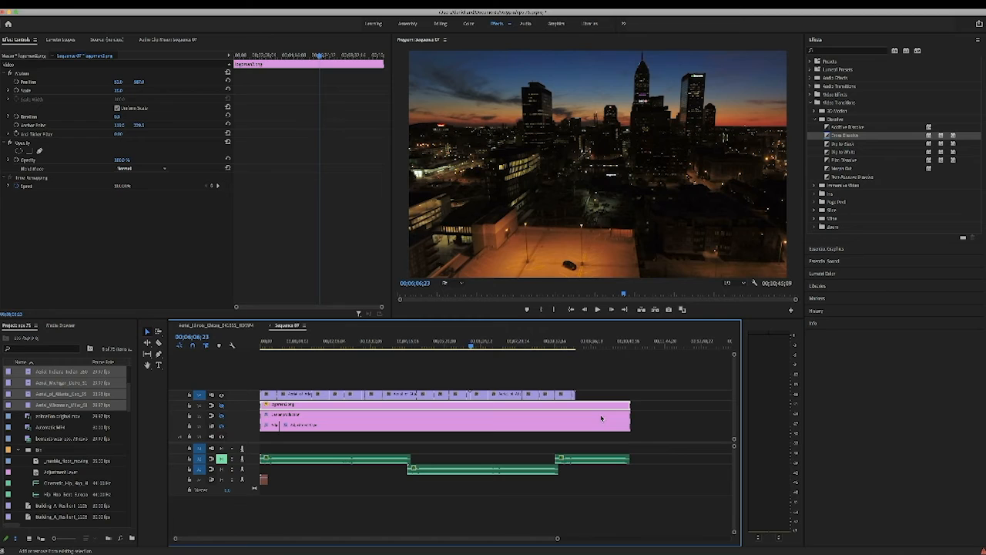
{"action": "left_click", "coordinate": [597, 427], "text": "shift"}
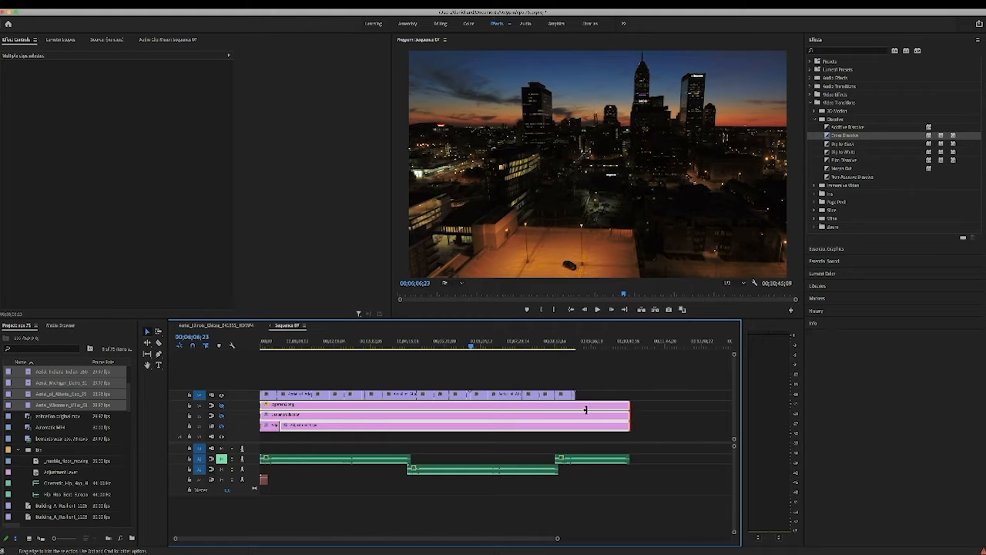
{"action": "left_click_drag", "start_coordinate": [576, 410], "coordinate": [576, 410]}
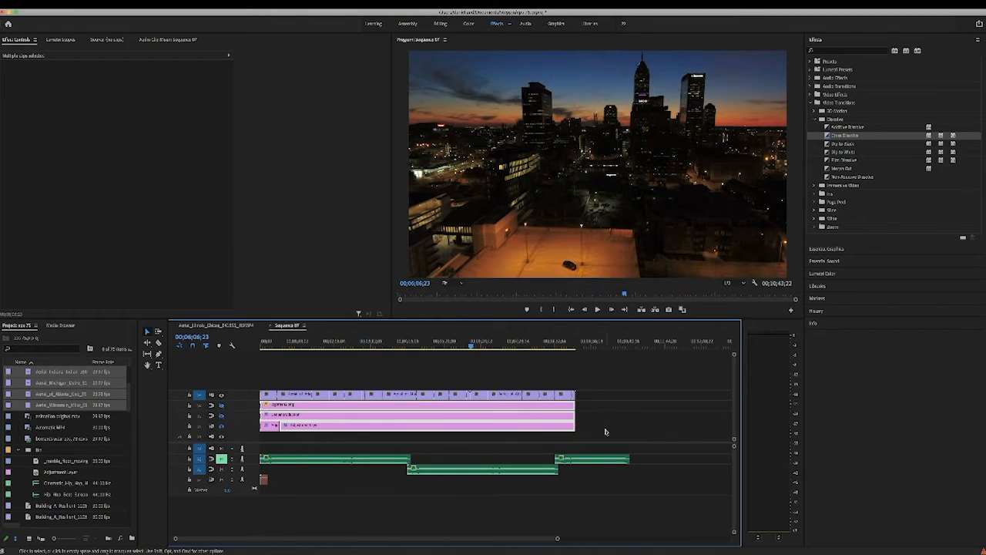
{"action": "left_click", "coordinate": [616, 365]}
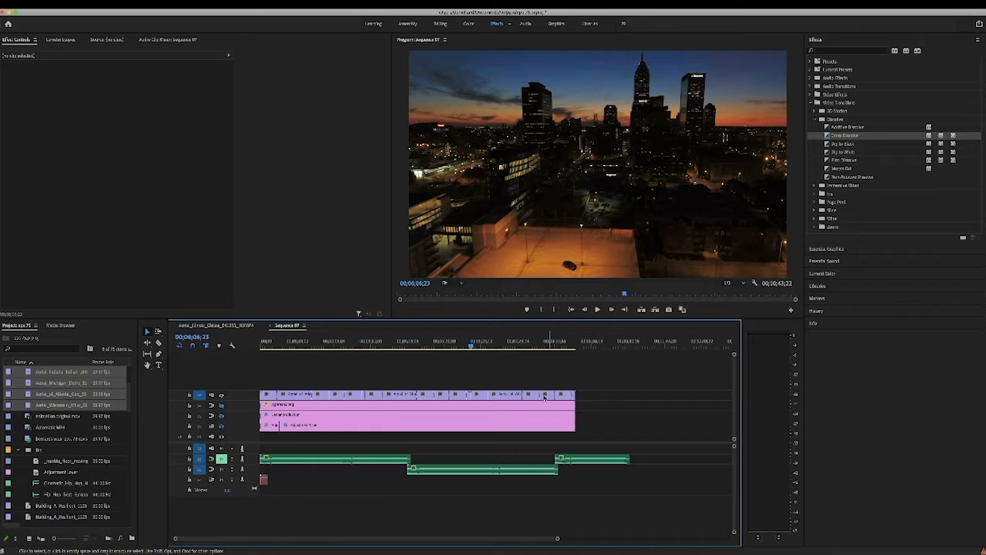
Nest all the aerial clips on the upper video track into a single sequence and return the playhead to the start of the timeline.
{"action": "left_click_drag", "start_coordinate": [585, 381], "coordinate": [246, 393]}
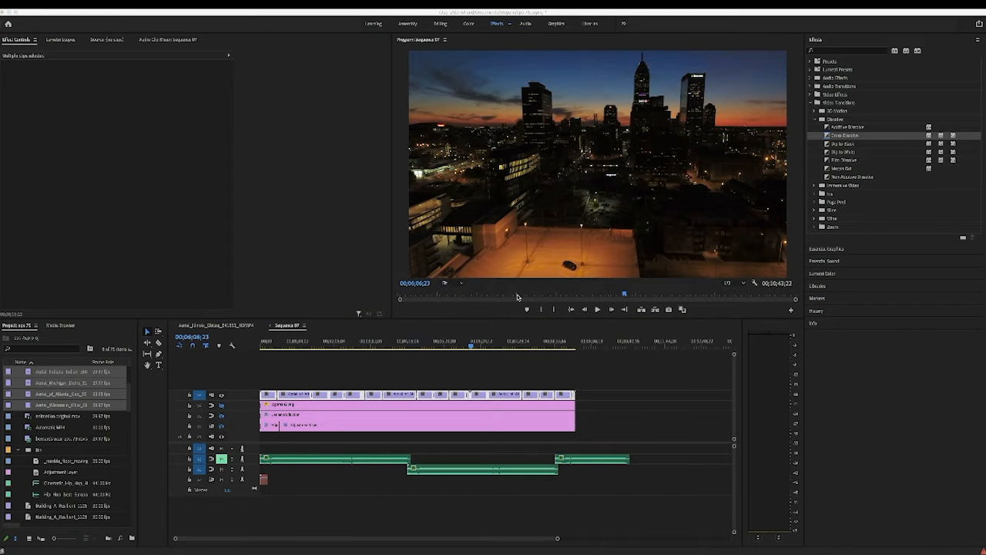
{"action": "left_click_drag", "start_coordinate": [469, 344], "coordinate": [348, 345]}
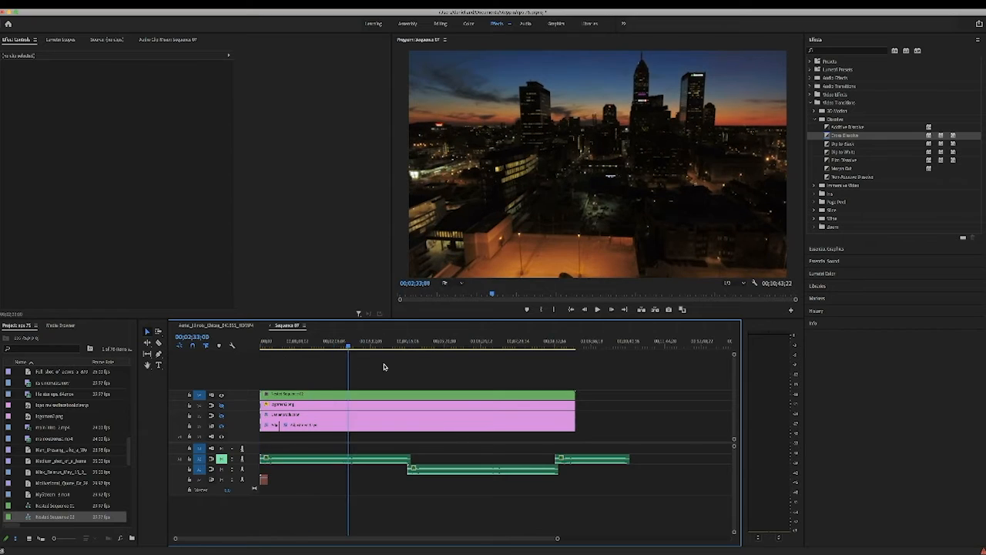
{"action": "key", "text": "Home"}
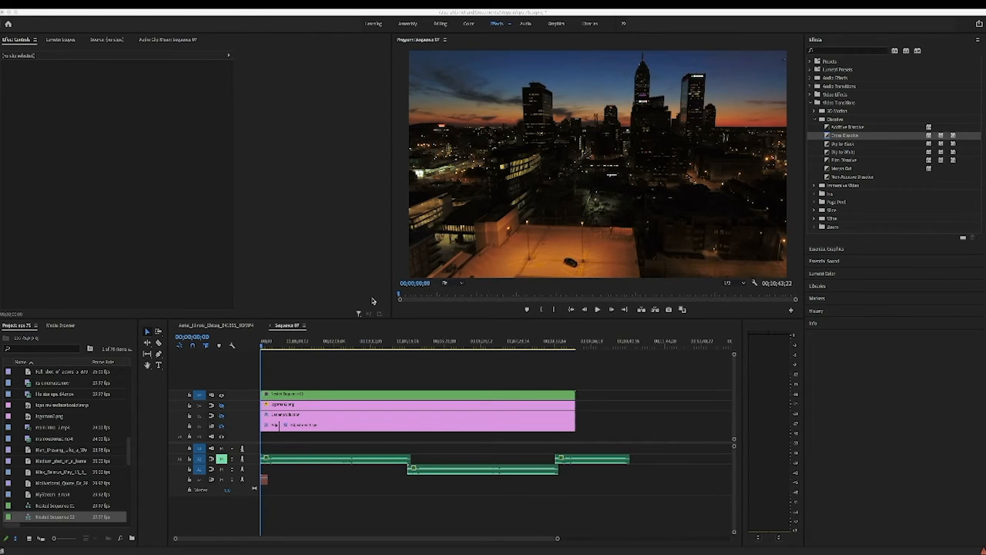
{"action": "left_click", "coordinate": [370, 447]}
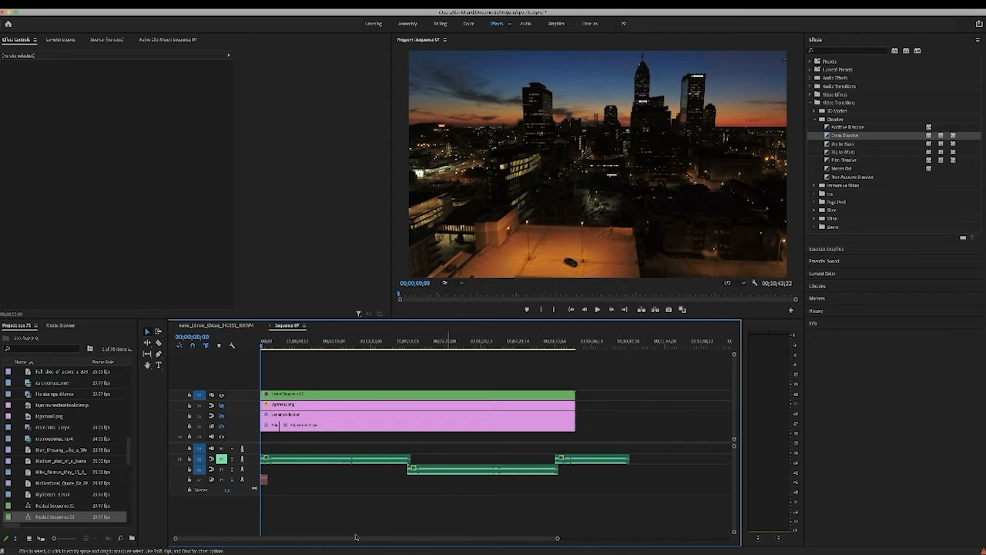